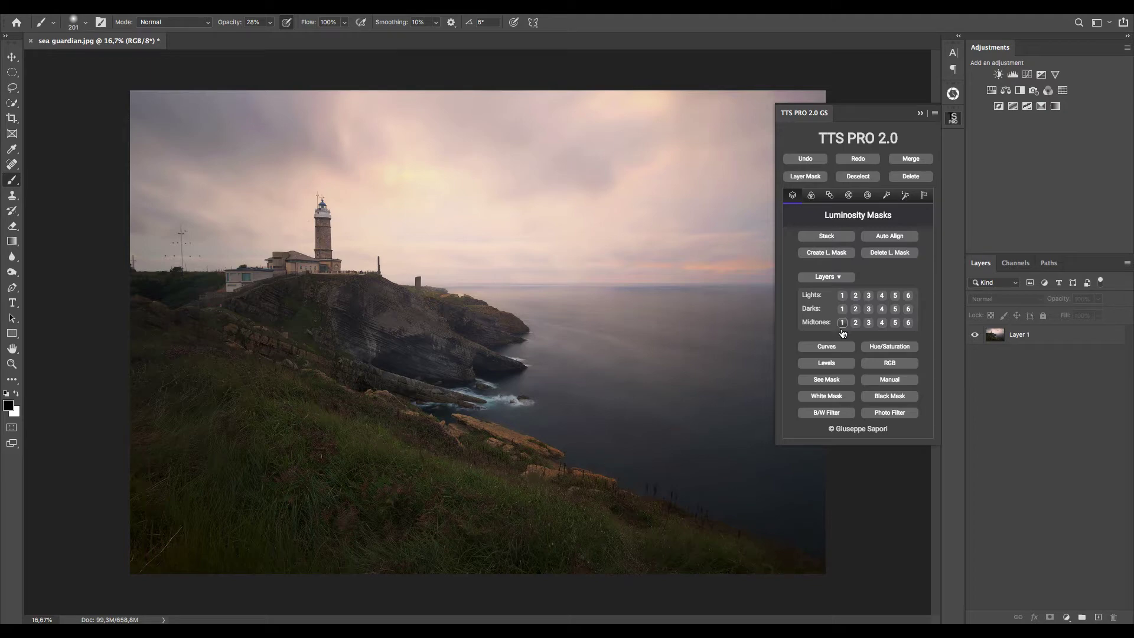
- With Layer 1 active, apply TTS PRO Correct Colours to add a Colour Correct layer
left_click(1061, 336)
left_click(869, 197)
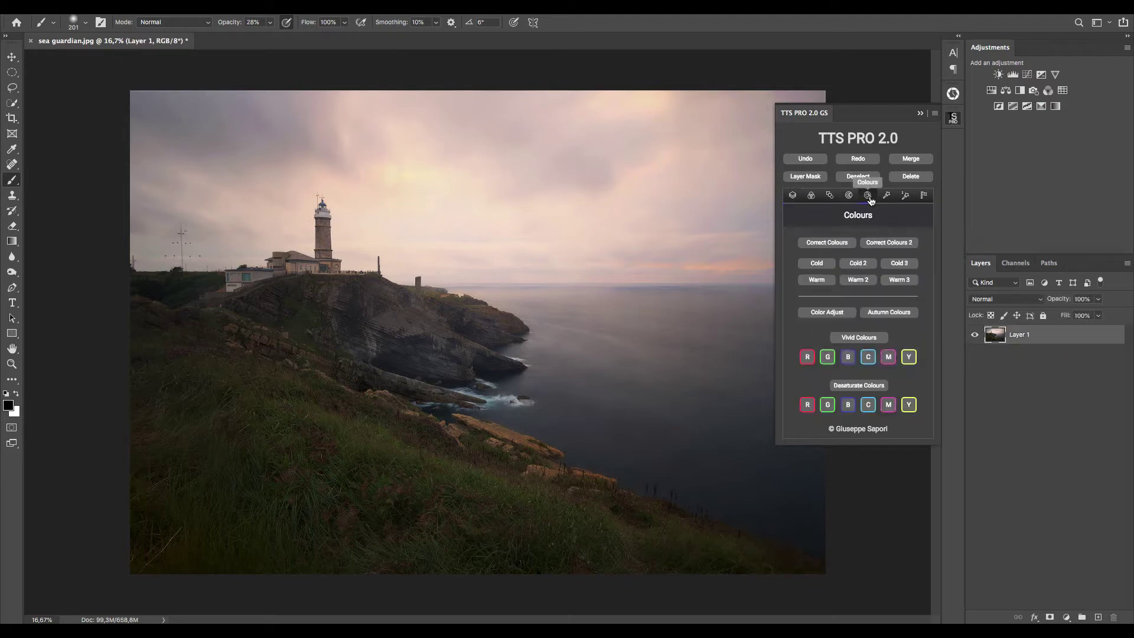
left_click(833, 247)
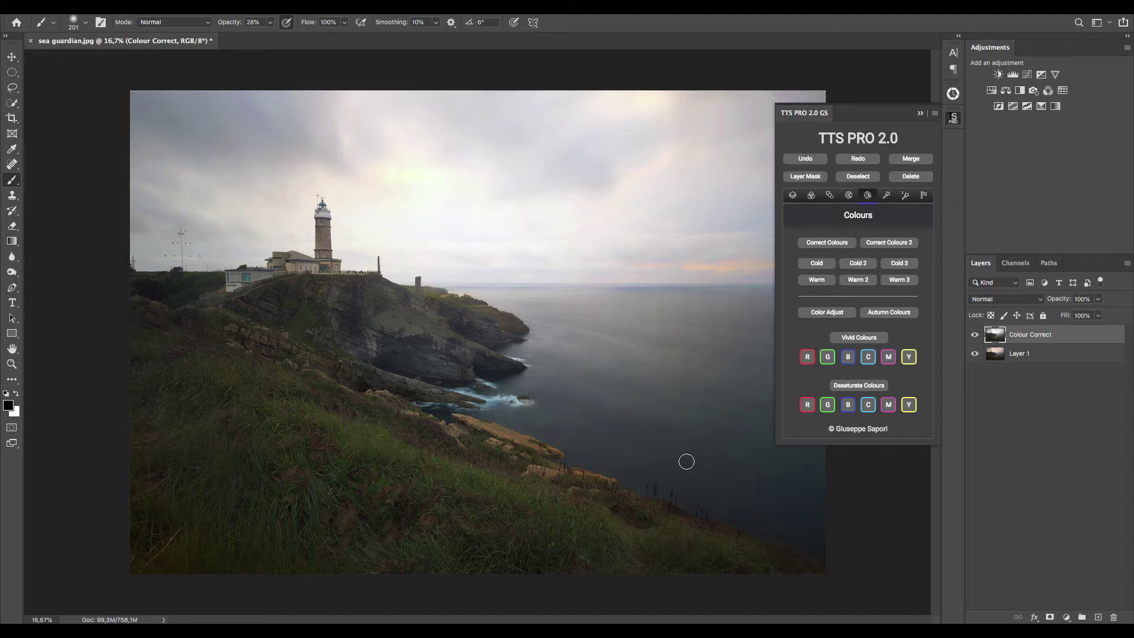
- Merge into Layer 2 and add a Luminosity Color Adjust layer with Yellows 127, Cyans 108
left_click(912, 160)
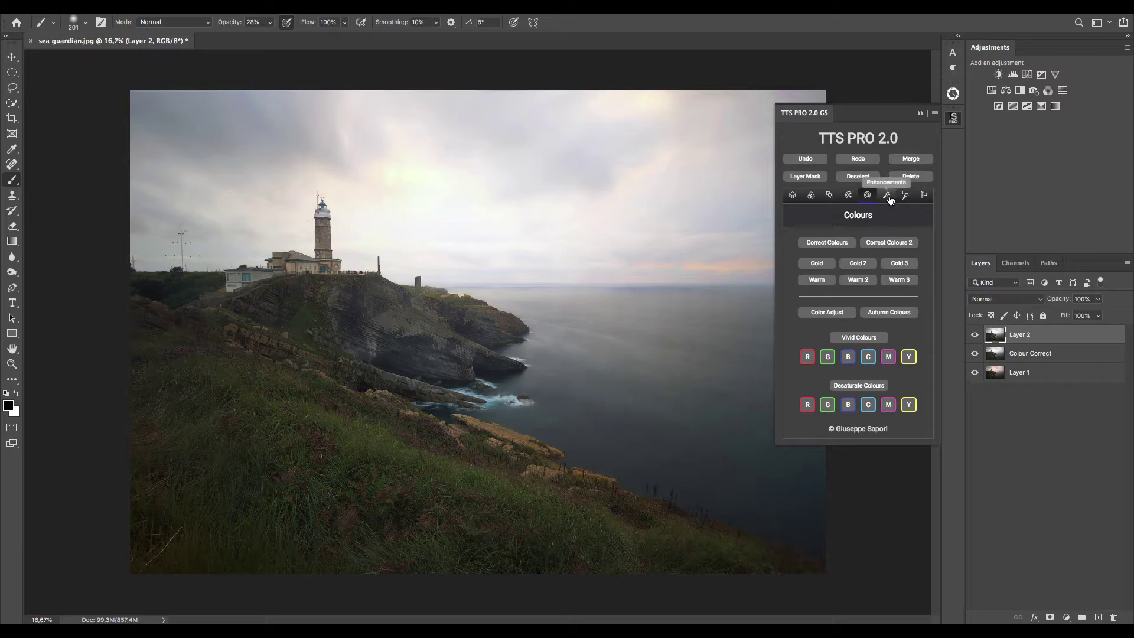
left_click(830, 313)
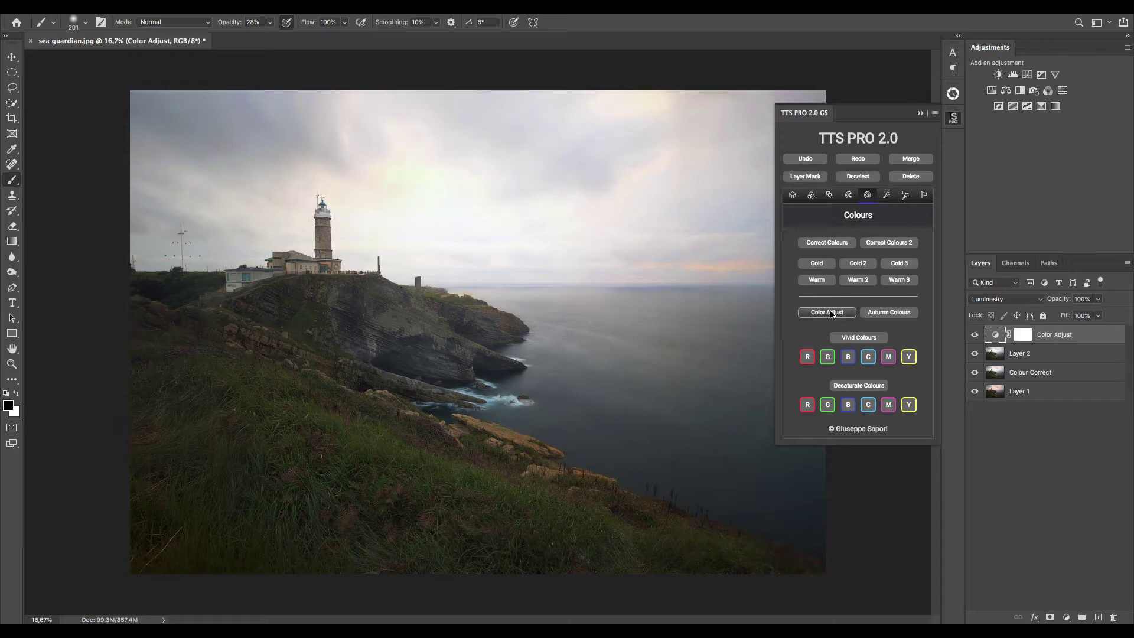
double_click(997, 335)
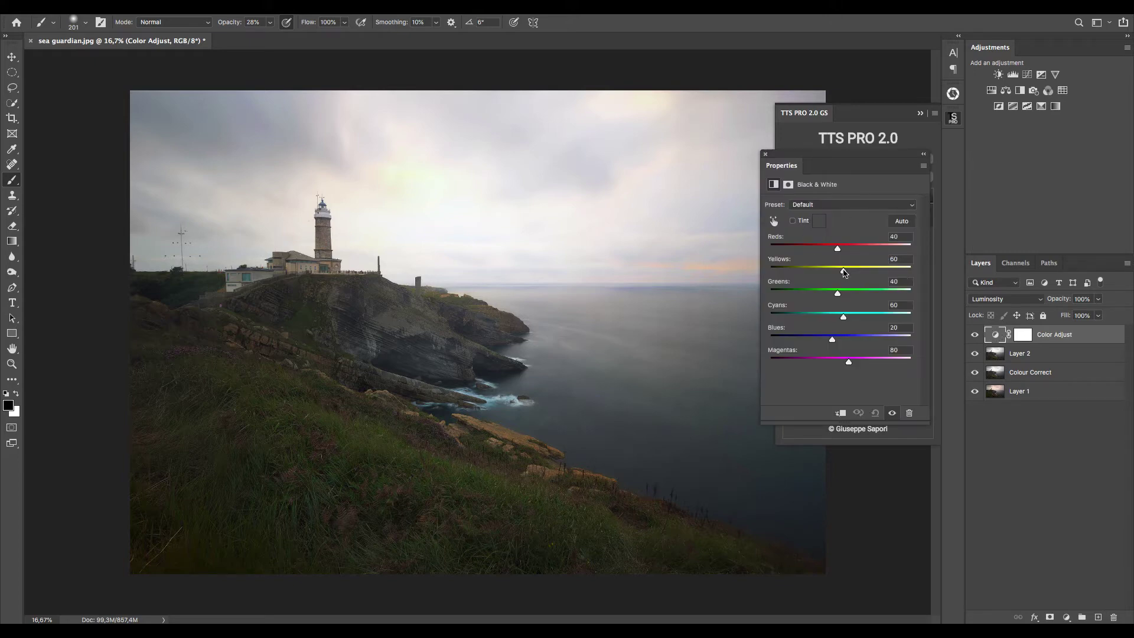
left_click_drag(844, 270, 863, 275)
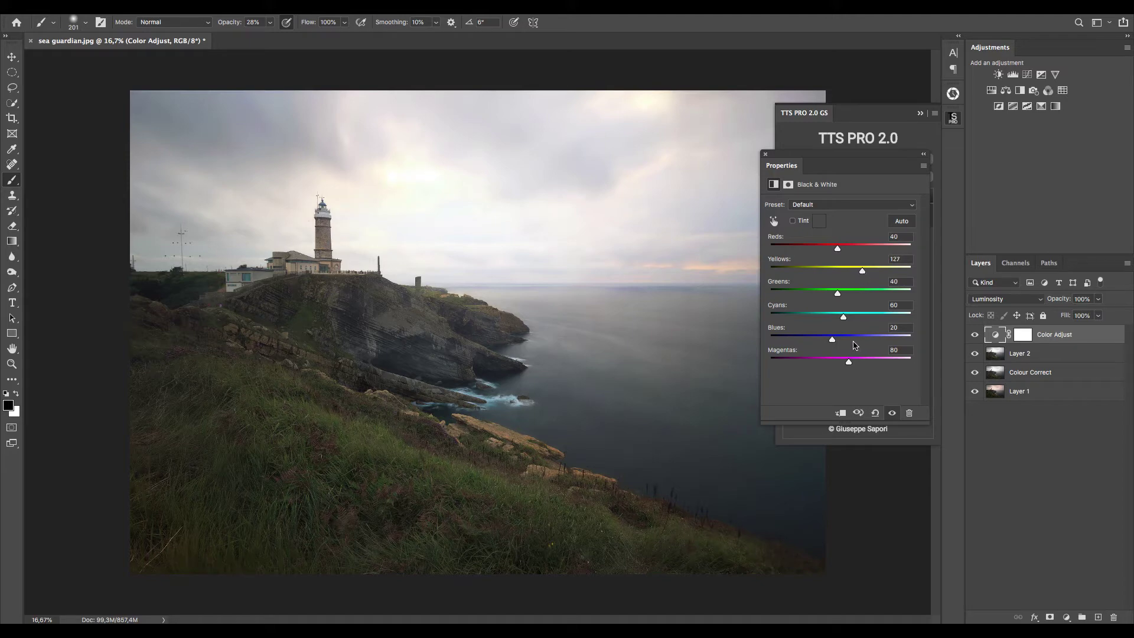
mouse_move(845, 317)
left_mouse_down()
mouse_move(870, 319)
mouse_move(827, 319)
mouse_move(867, 319)
mouse_move(858, 319)
left_mouse_up()
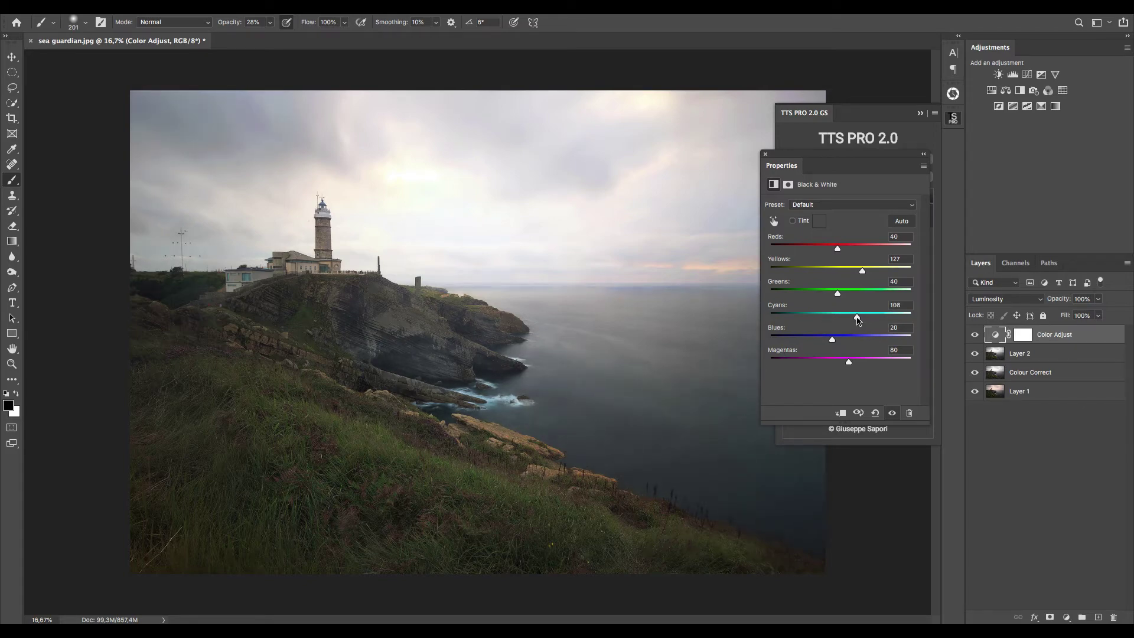
left_click(923, 166)
left_click(977, 272)
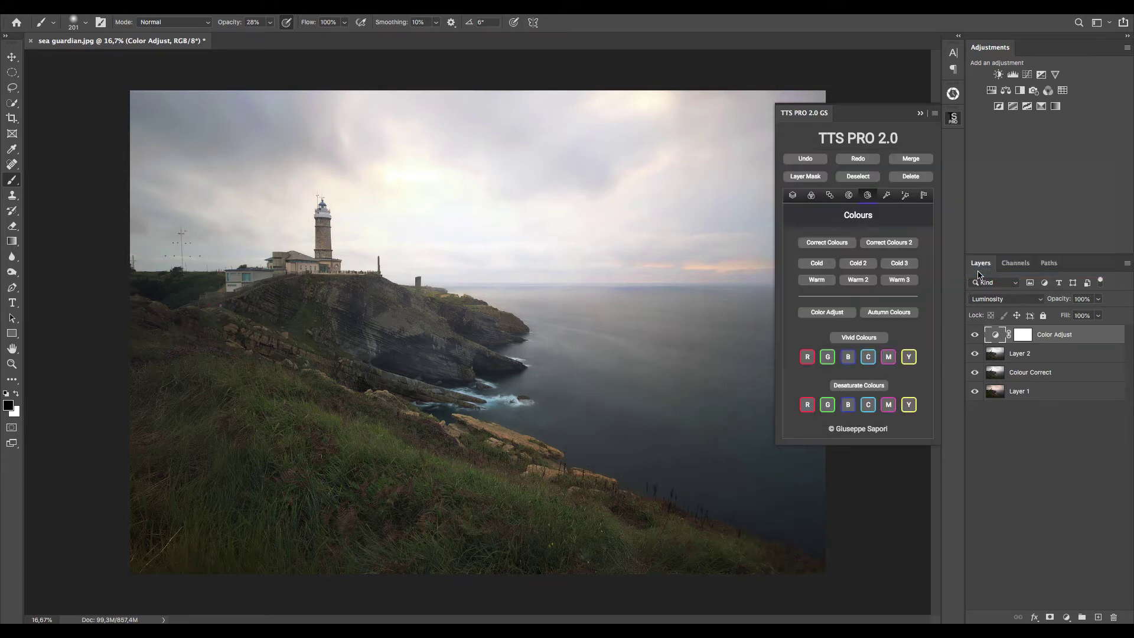
- Merge the edits into Layer 3 and add a Cold Filter layer lowered to 50% opacity
left_click(930, 160)
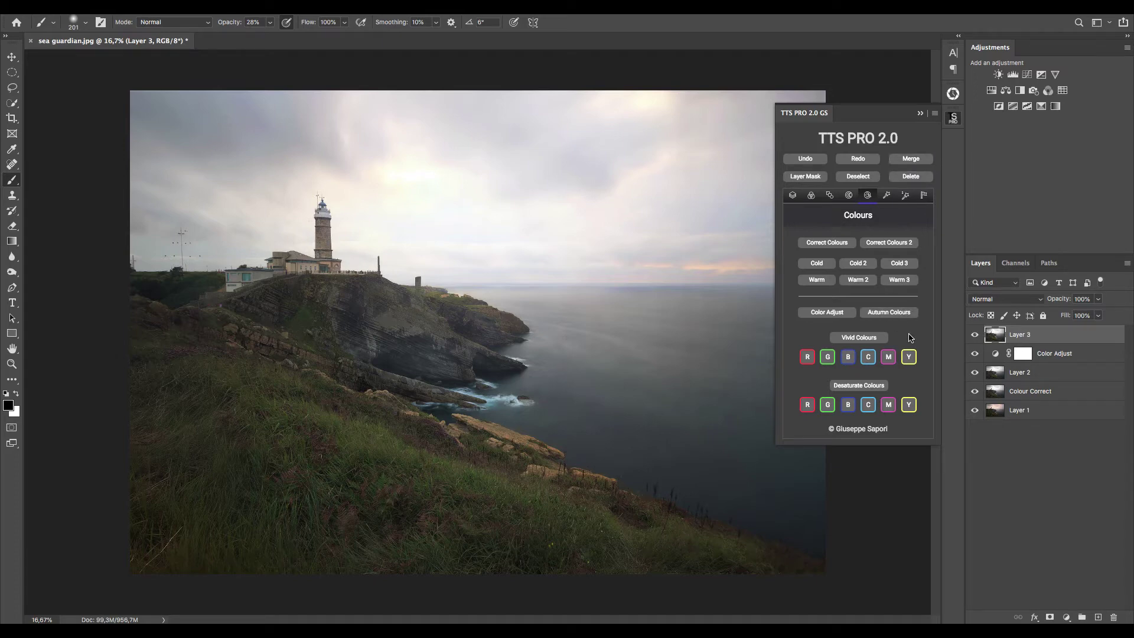
left_click(826, 266)
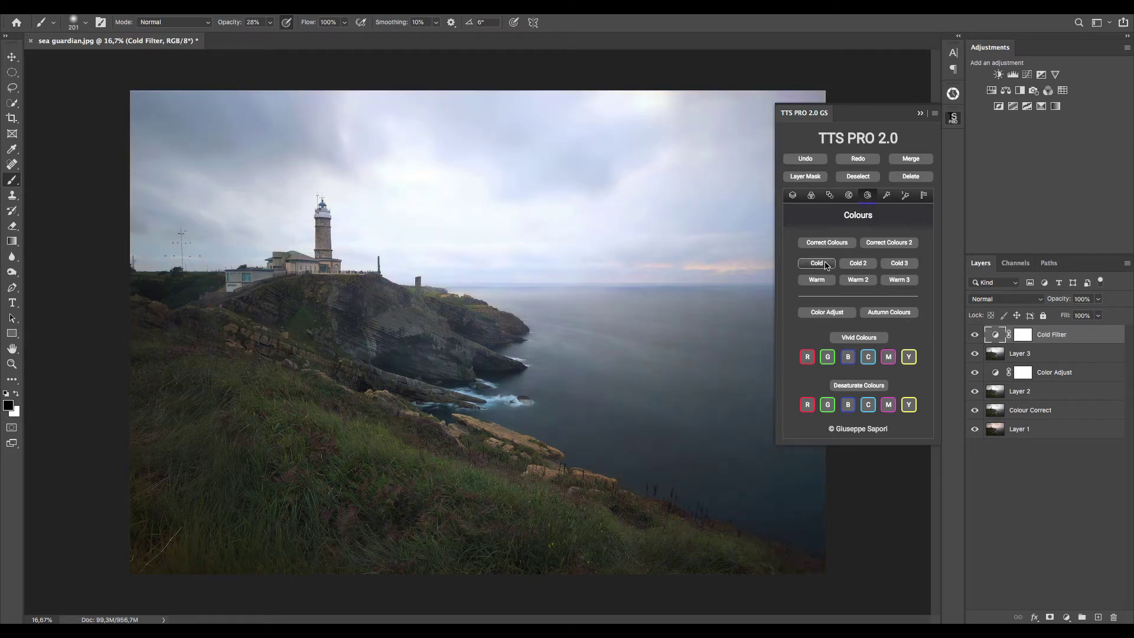
left_click(1098, 299)
left_click_drag(1093, 314, 1072, 317)
- Settle the Cold Filter at 50% opacity, then add a Vivid Colours group and a Vivid Reds layer
left_click(1073, 213)
left_click(866, 338)
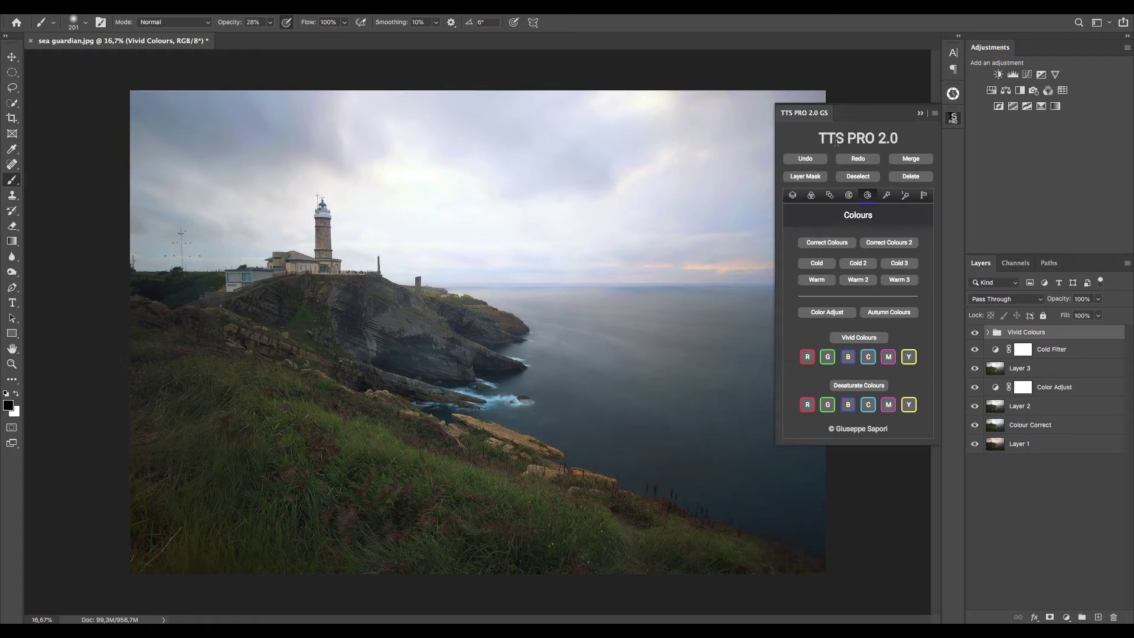
left_click(808, 357)
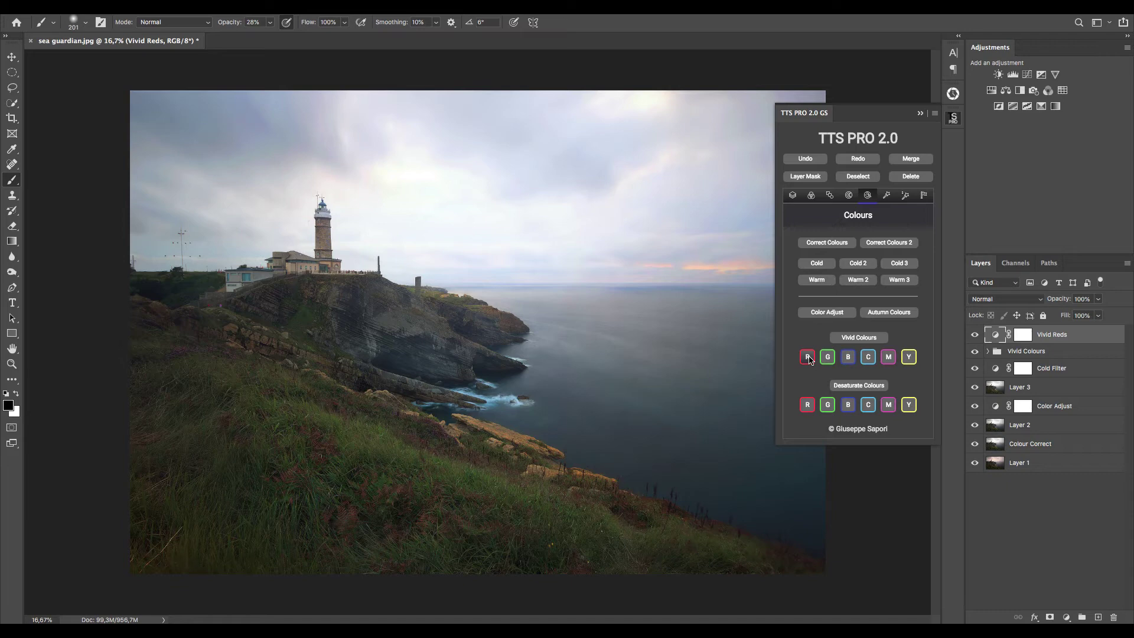
- Create a Shadows range-masked curves layer with Fuzziness 86 and Range 87
left_click(851, 196)
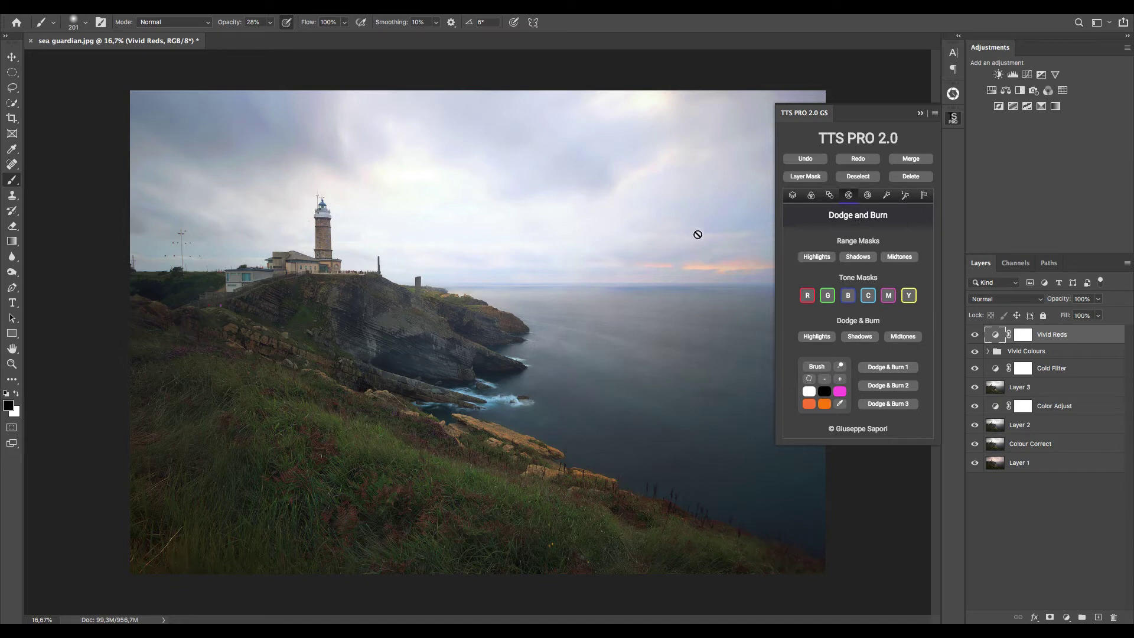
left_click(854, 258)
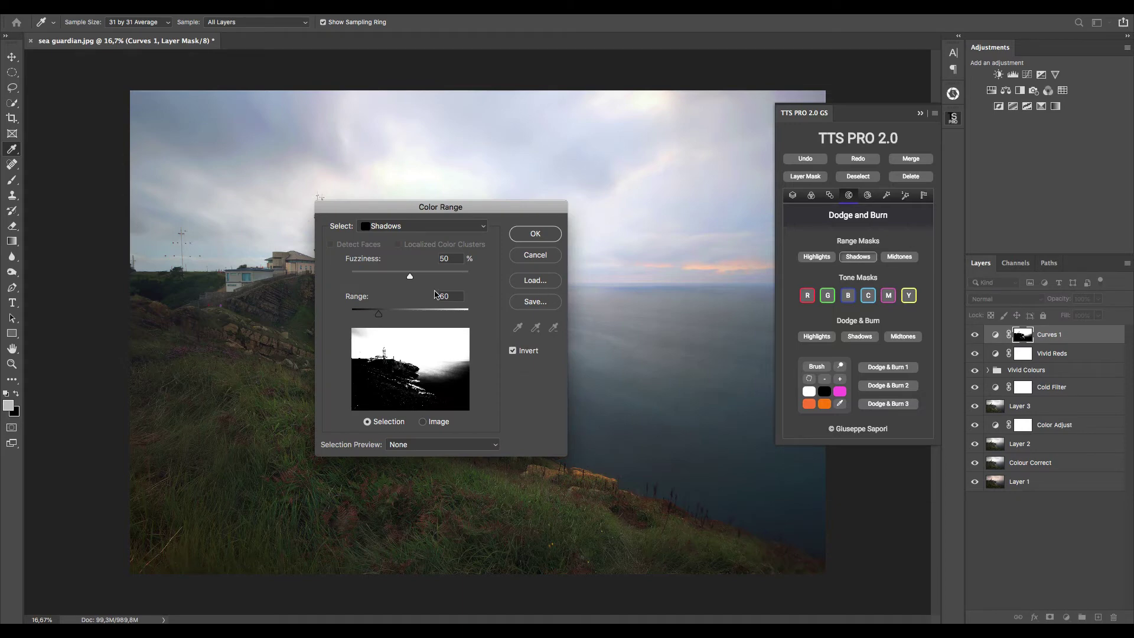
left_click_drag(413, 277, 448, 276)
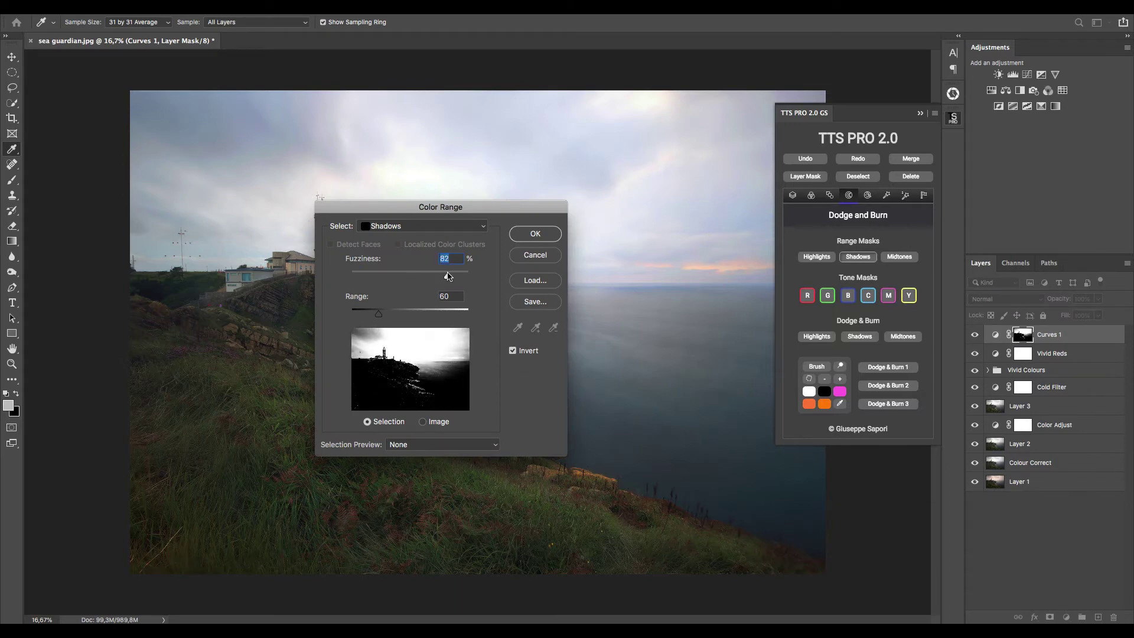
left_click_drag(449, 276, 452, 275)
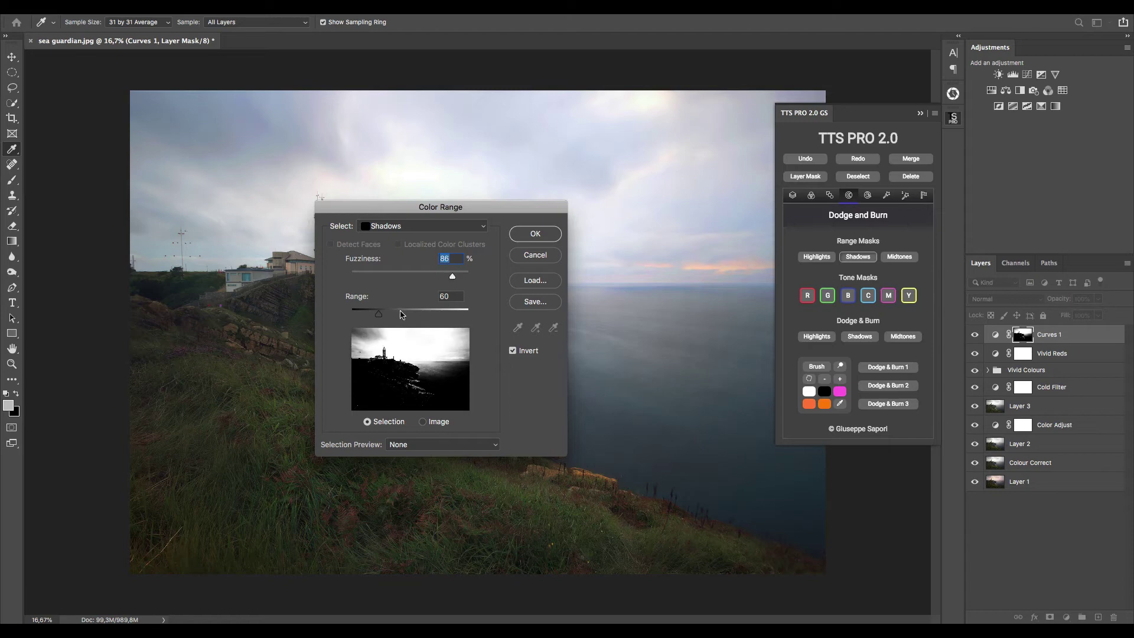
left_click_drag(380, 314, 393, 316)
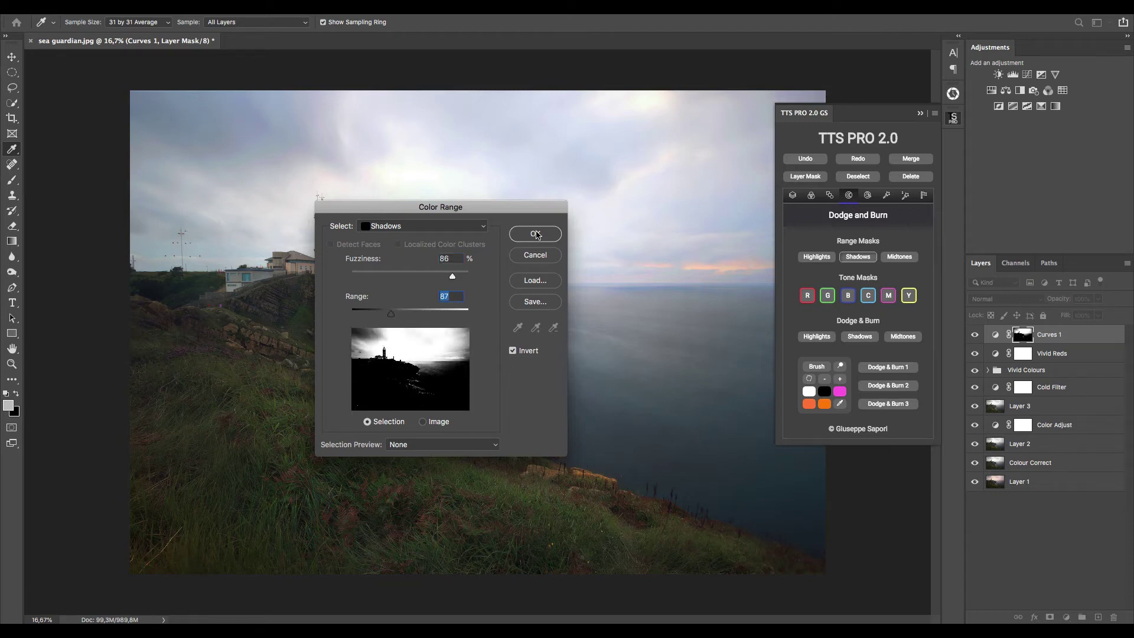
left_click(535, 234)
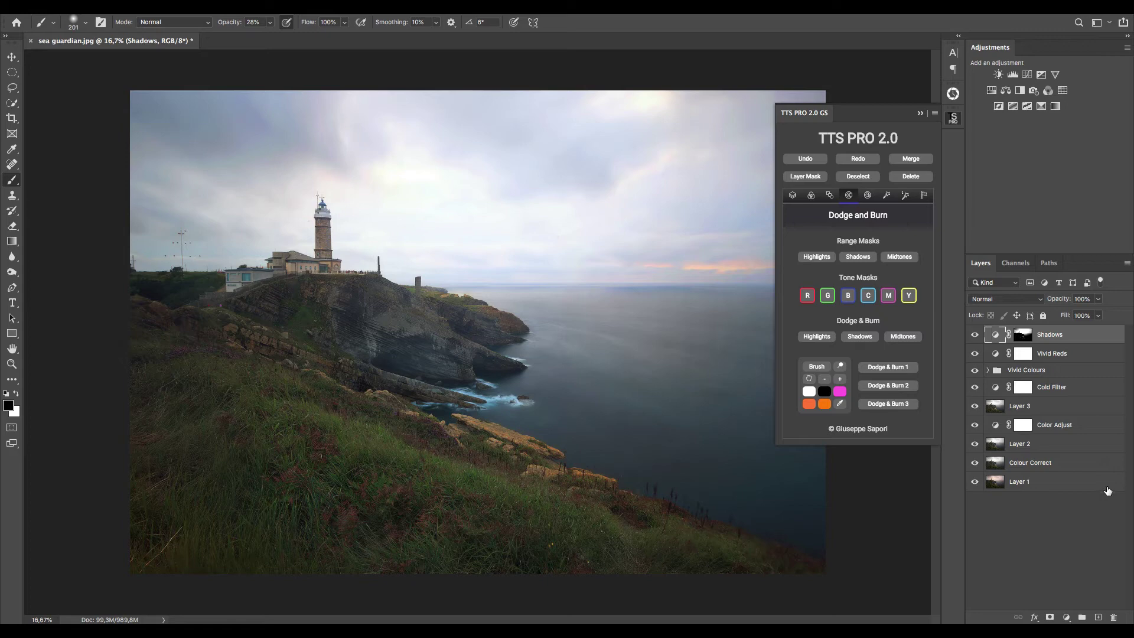
- Pull the Shadows curve midpoint from input 149 to output 135 to darken the sky
double_click(997, 336)
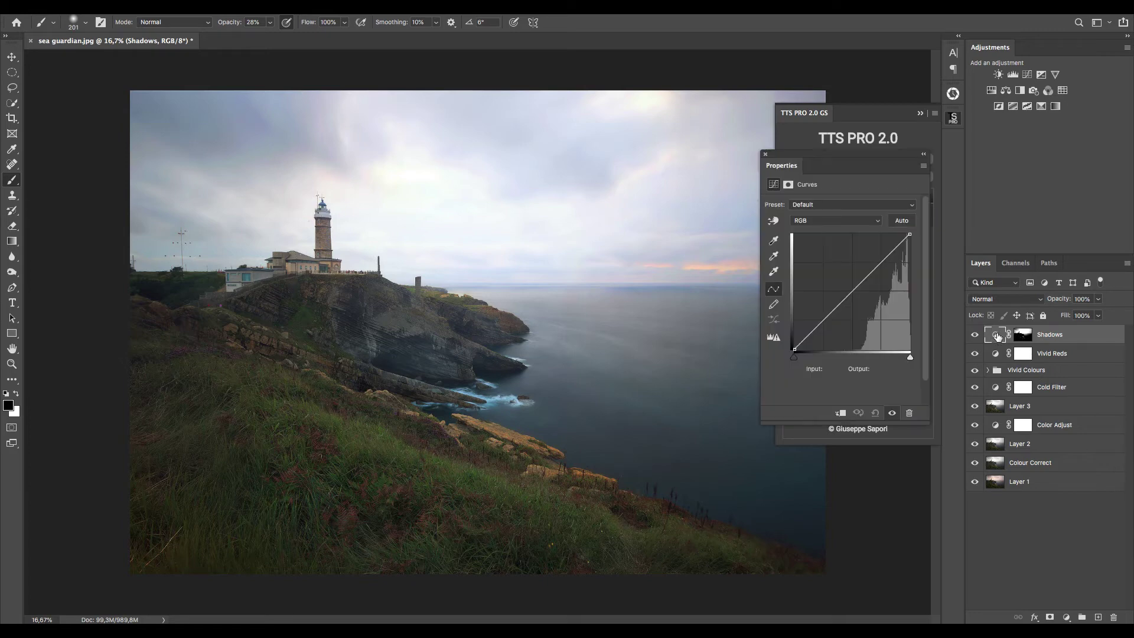
left_click_drag(862, 281, 863, 287)
left_click(923, 165)
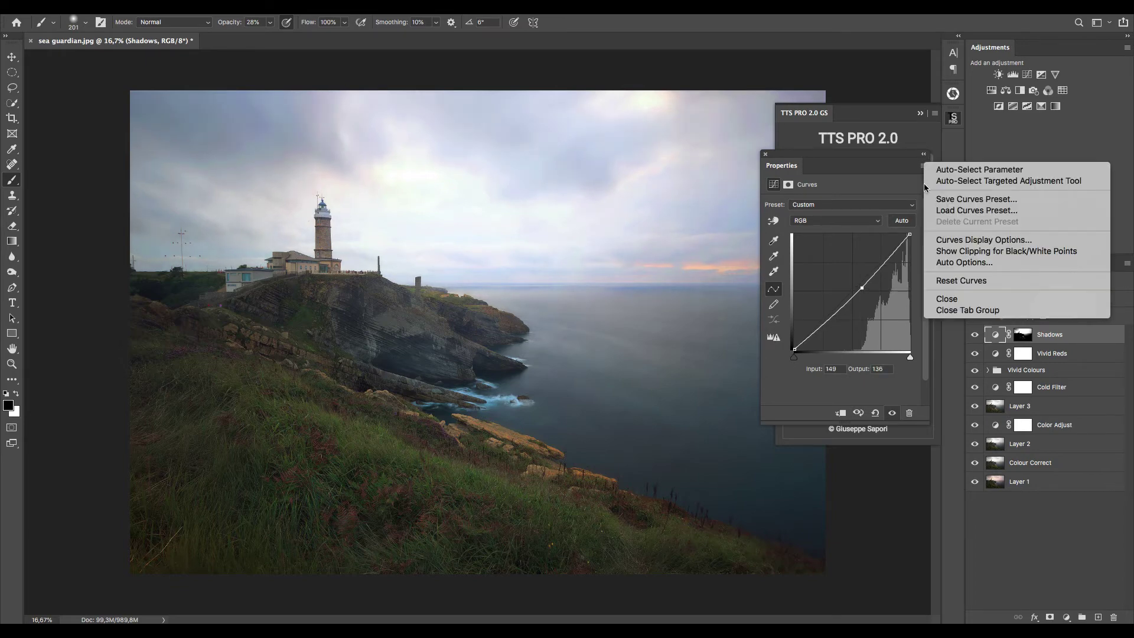
left_click(972, 311)
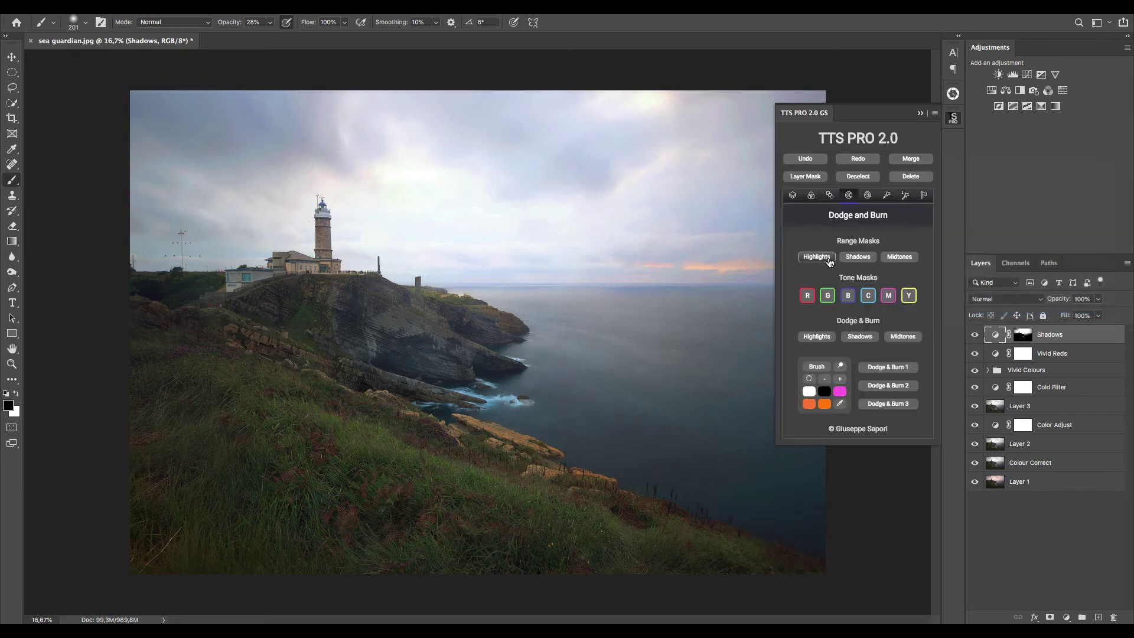
- Create a Highlights range-masked curves layer with a lowered Color Range setting
left_click(817, 256)
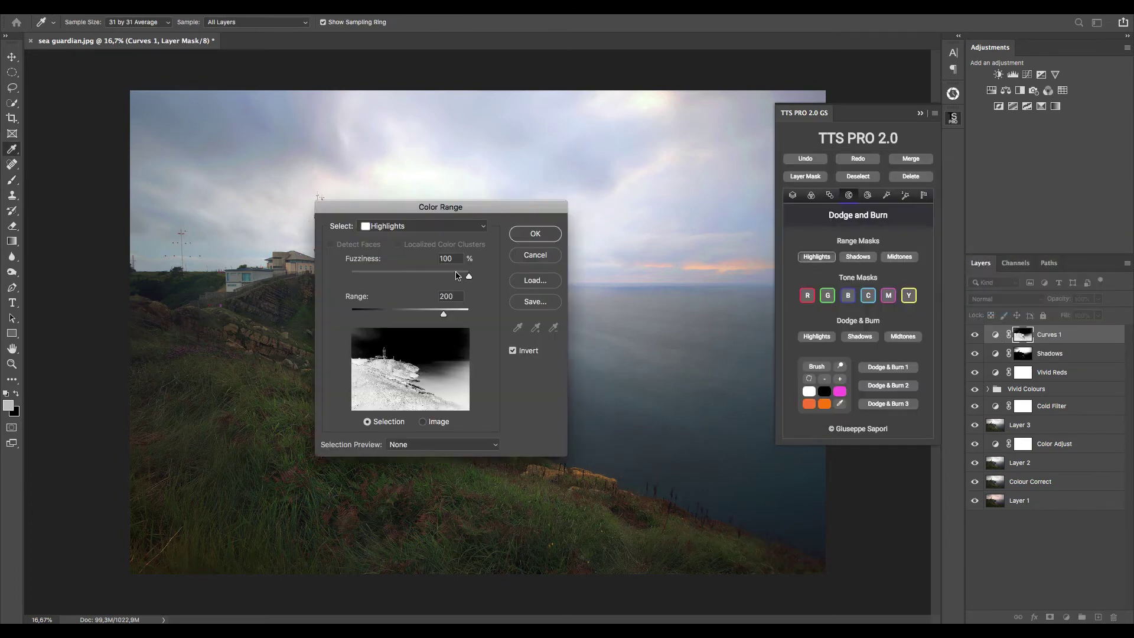
left_click_drag(440, 315, 404, 317)
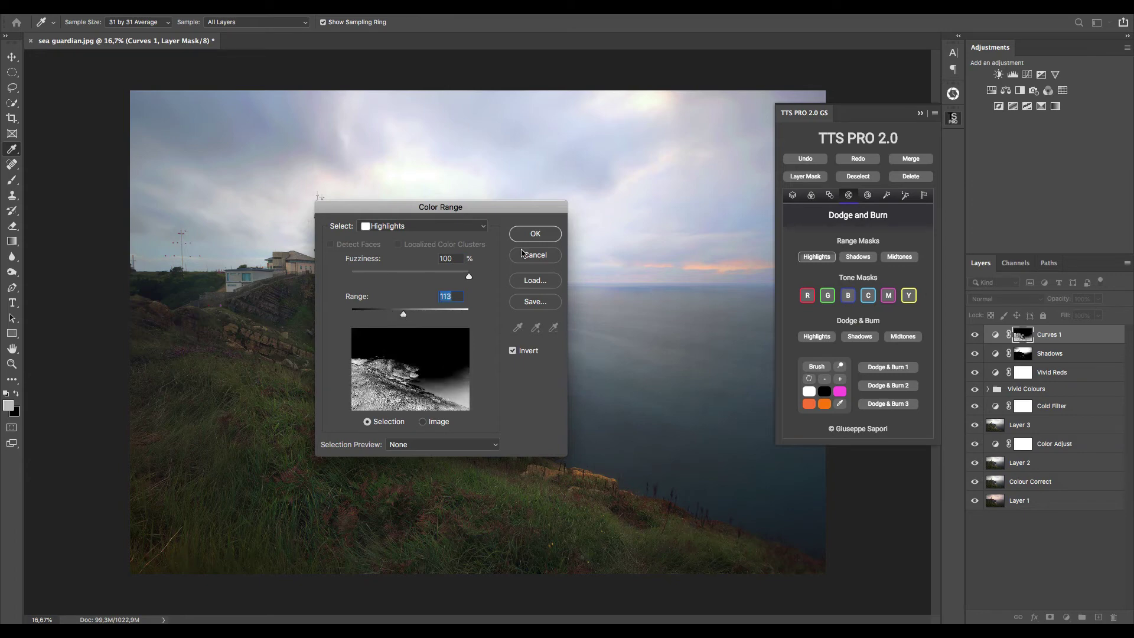
left_click(531, 235)
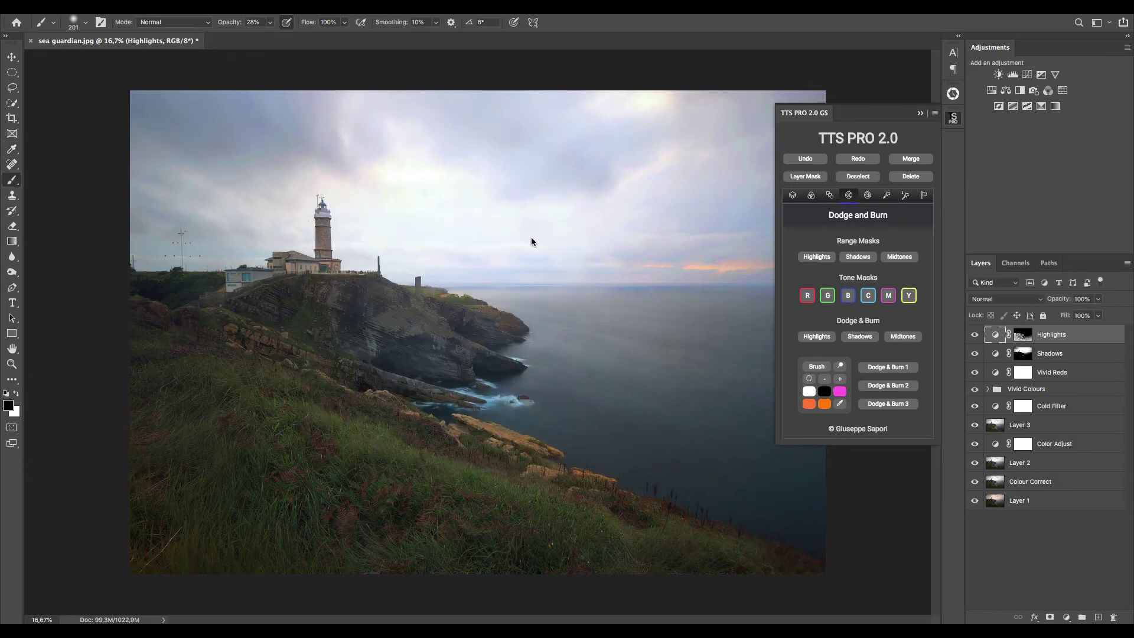
- Pull the Highlights curve from input 149 down to output 128
double_click(994, 337)
left_click_drag(862, 281, 862, 291)
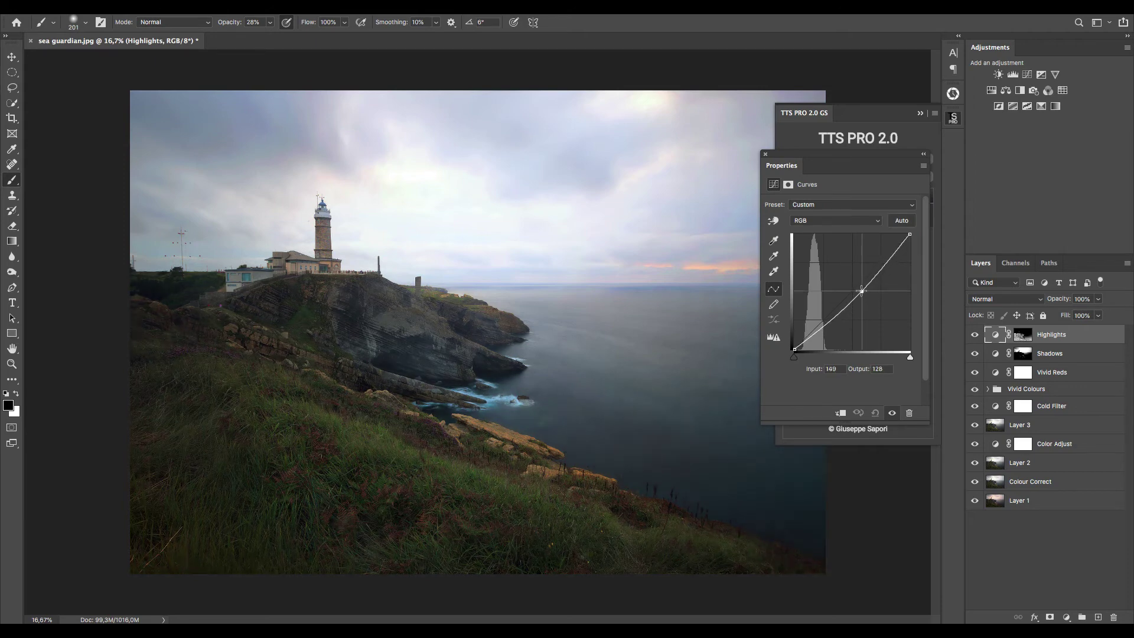
left_click(923, 165)
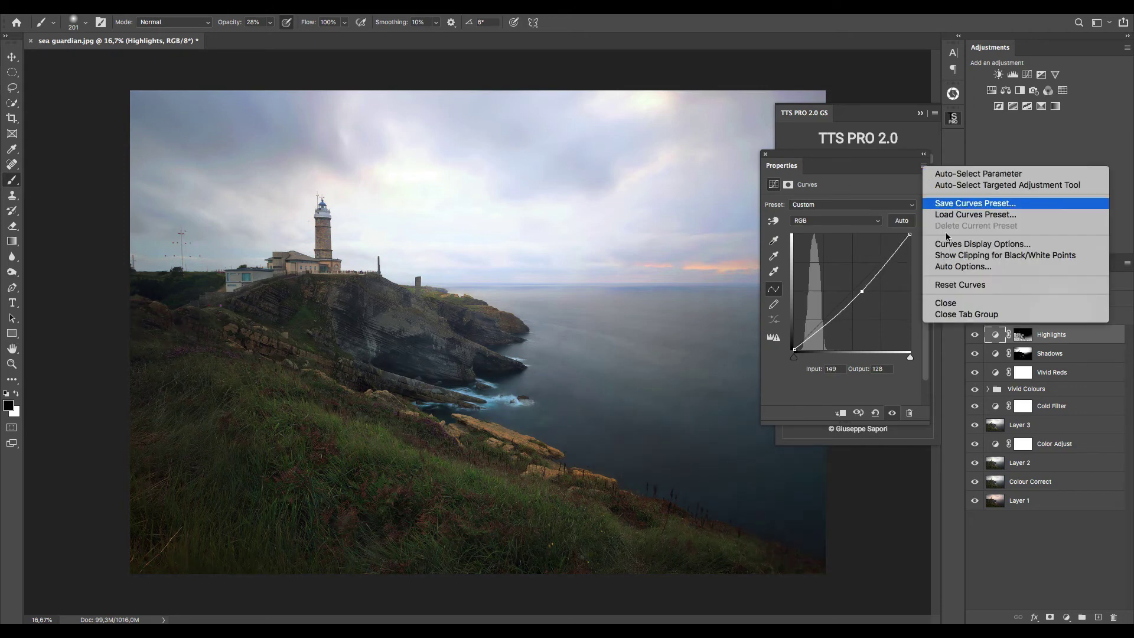
left_click(949, 315)
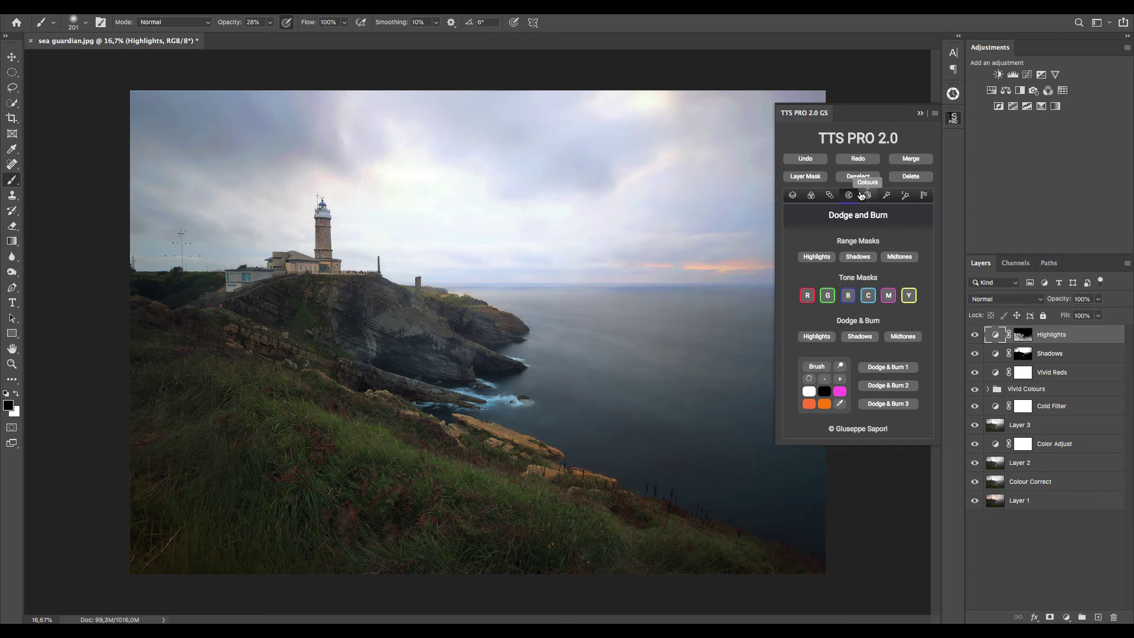
- Add a Soft Light Highlights dodge layer, adjusting its mask Levels midtones and white point
left_click(817, 337)
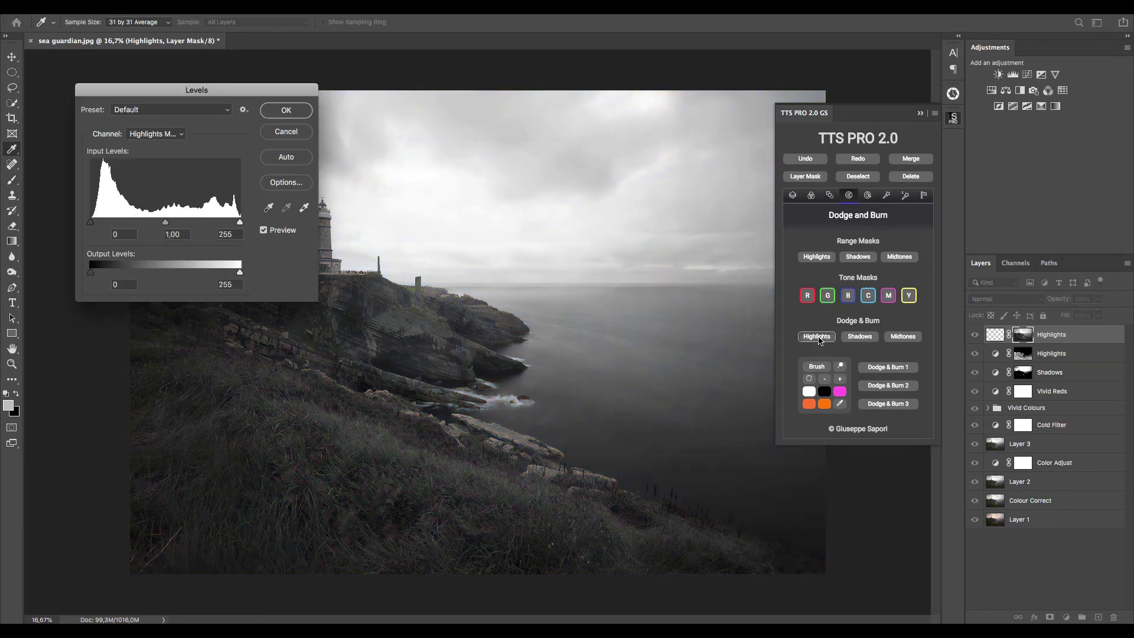
mouse_move(165, 223)
left_mouse_down()
mouse_move(130, 225)
mouse_move(207, 228)
mouse_move(181, 224)
left_mouse_up()
mouse_move(100, 224)
left_mouse_down()
mouse_move(115, 223)
mouse_move(88, 223)
left_mouse_up()
left_click_drag(238, 223, 221, 224)
left_click(285, 111)
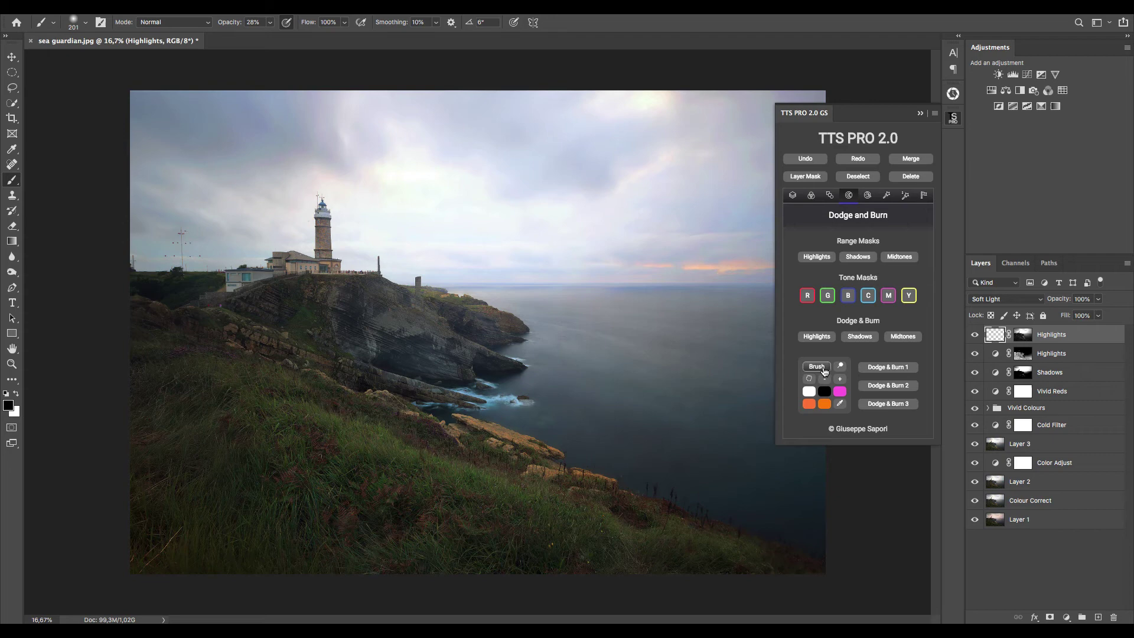
- Paint the grassy slope with a larger white brush at 14% opacity
left_click(811, 391)
left_click(840, 380)
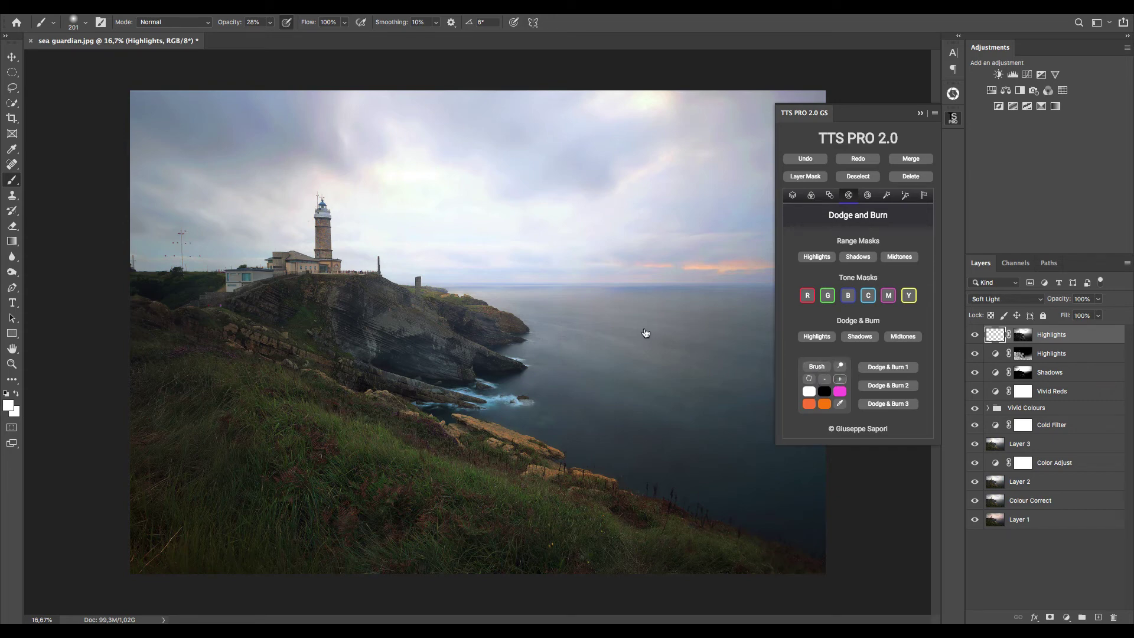
left_click(840, 379)
left_click(841, 380)
left_click(270, 22)
left_click_drag(268, 39, 258, 39)
mouse_move(448, 462)
left_mouse_down()
mouse_move(375, 436)
mouse_move(574, 507)
mouse_move(549, 511)
mouse_move(610, 522)
mouse_move(455, 479)
mouse_move(538, 455)
mouse_move(459, 423)
mouse_move(543, 460)
mouse_move(488, 397)
mouse_move(518, 406)
mouse_move(486, 407)
mouse_move(476, 382)
mouse_move(514, 365)
mouse_move(500, 352)
mouse_move(526, 328)
mouse_move(478, 339)
mouse_move(440, 409)
mouse_move(326, 382)
mouse_move(245, 343)
mouse_move(443, 394)
mouse_move(422, 345)
mouse_move(459, 348)
mouse_move(525, 461)
mouse_move(613, 486)
mouse_move(679, 530)
mouse_move(528, 521)
mouse_move(606, 539)
mouse_move(558, 508)
mouse_move(613, 527)
mouse_move(736, 504)
mouse_move(550, 520)
mouse_move(435, 475)
mouse_move(301, 450)
mouse_move(372, 369)
left_mouse_up()
left_click(840, 379)
- Toggle the Highlights layer's visibility twice to compare before and after
left_click(975, 335)
left_click(975, 336)
left_click(975, 336)
left_click(975, 335)
- Create a luminosity-masked curves layer, tightening it from Lights 3 to Lights 4
left_click(793, 195)
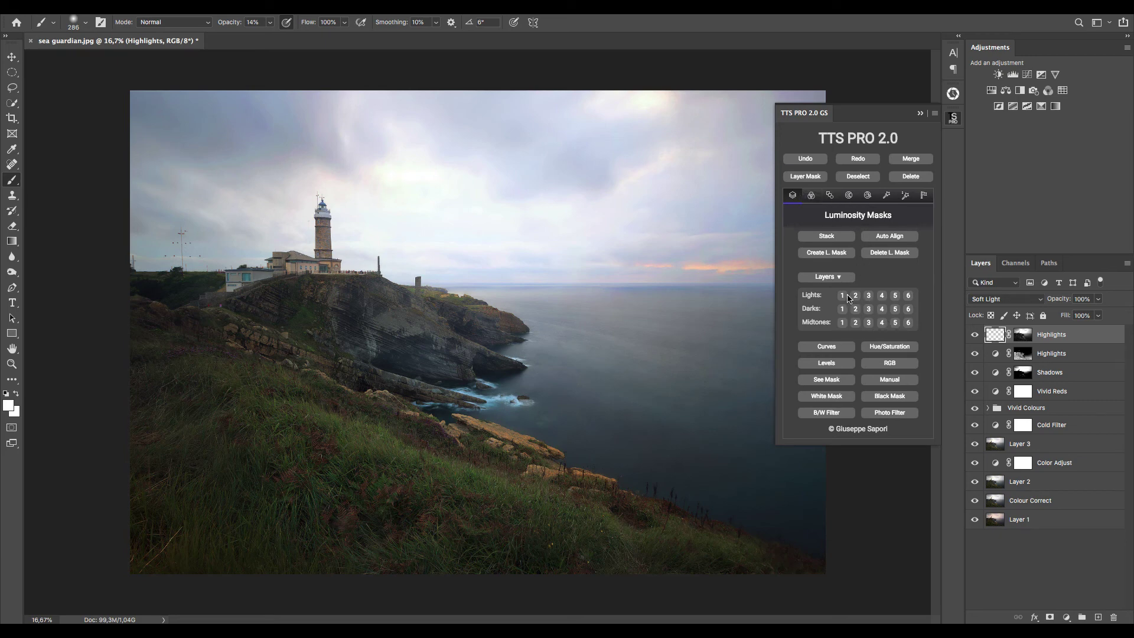
left_click(869, 295)
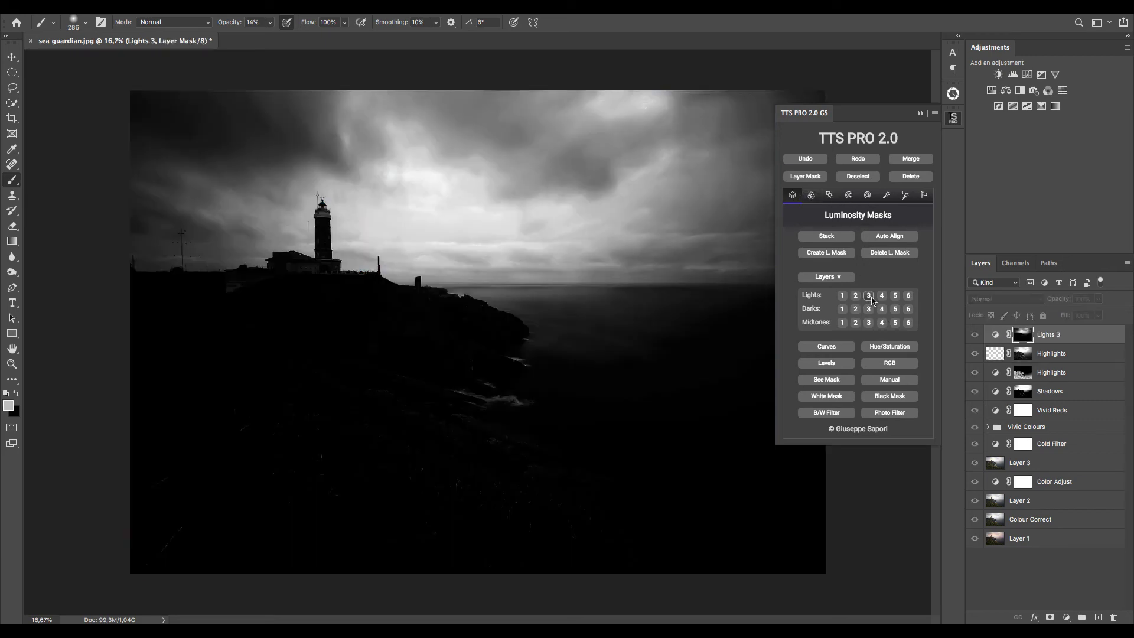
left_click(882, 296)
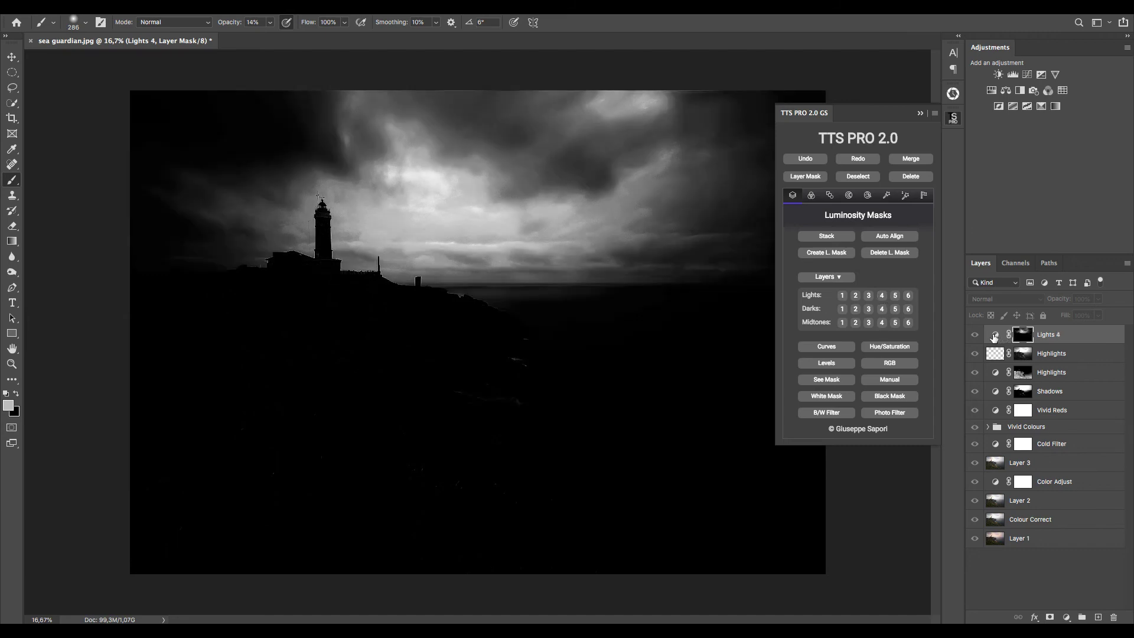
- Bend the Lights 4 curve from input 148 down to output 122
double_click(995, 336)
mouse_move(868, 285)
left_mouse_down()
mouse_move(879, 296)
mouse_move(861, 293)
left_mouse_up()
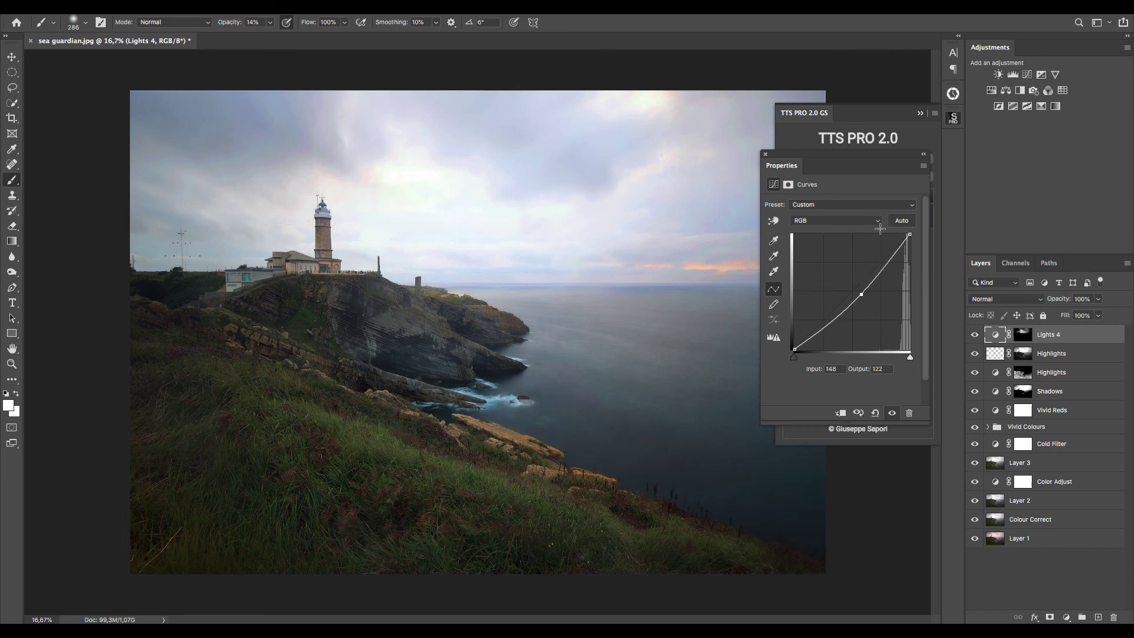
left_click(923, 165)
left_click(964, 310)
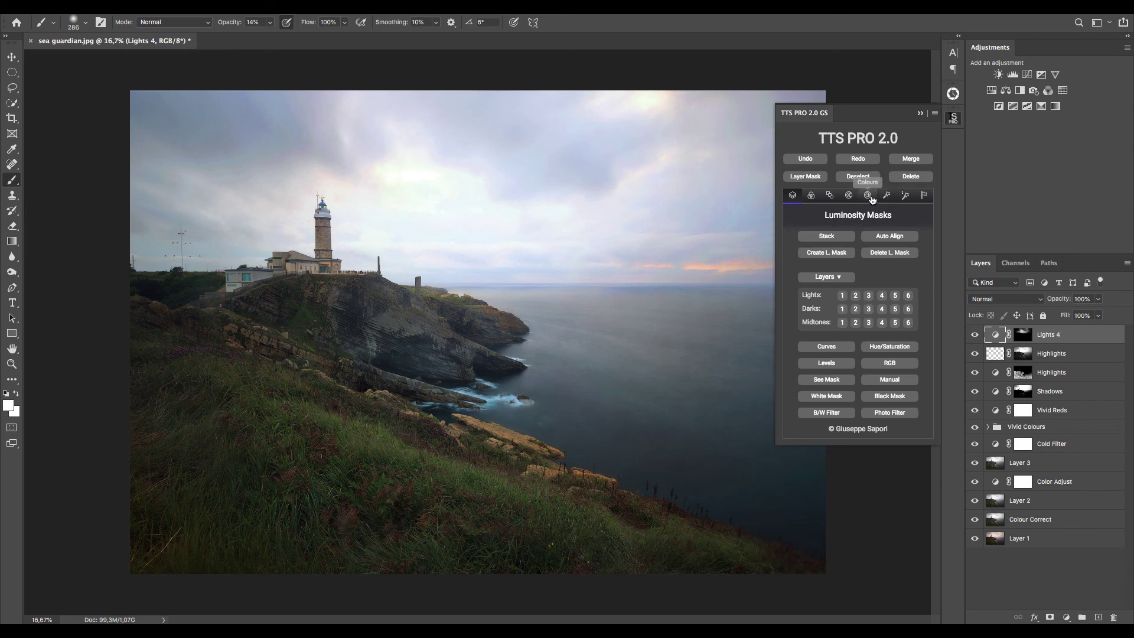
- Add a Desaturate Blues layer at 51% opacity and close the TTS PRO panel
left_click(867, 196)
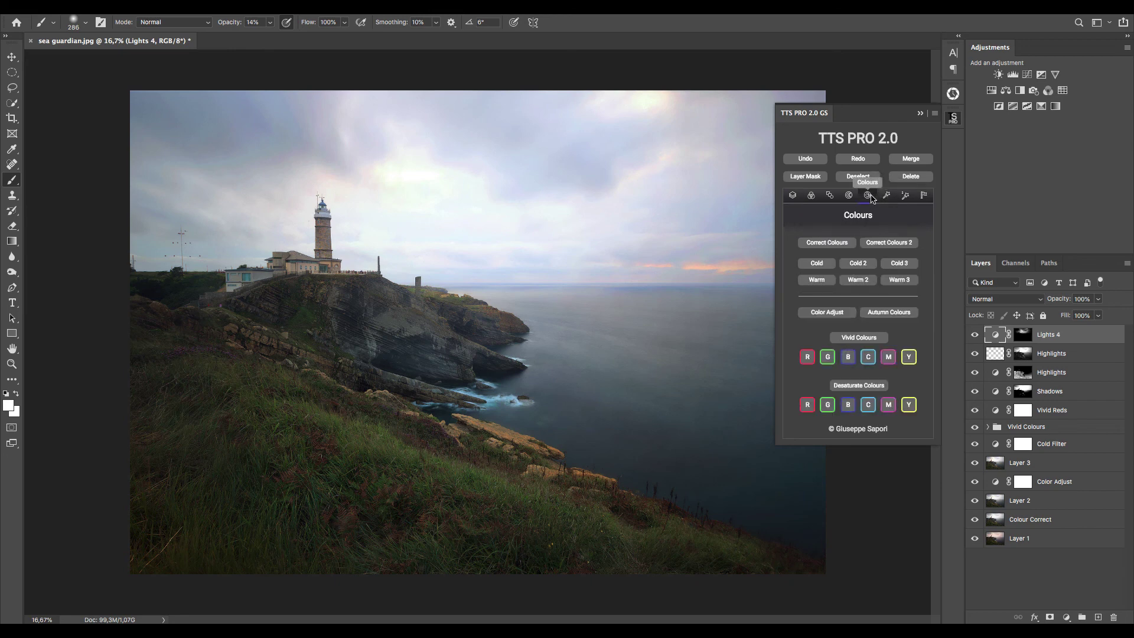
left_click(854, 410)
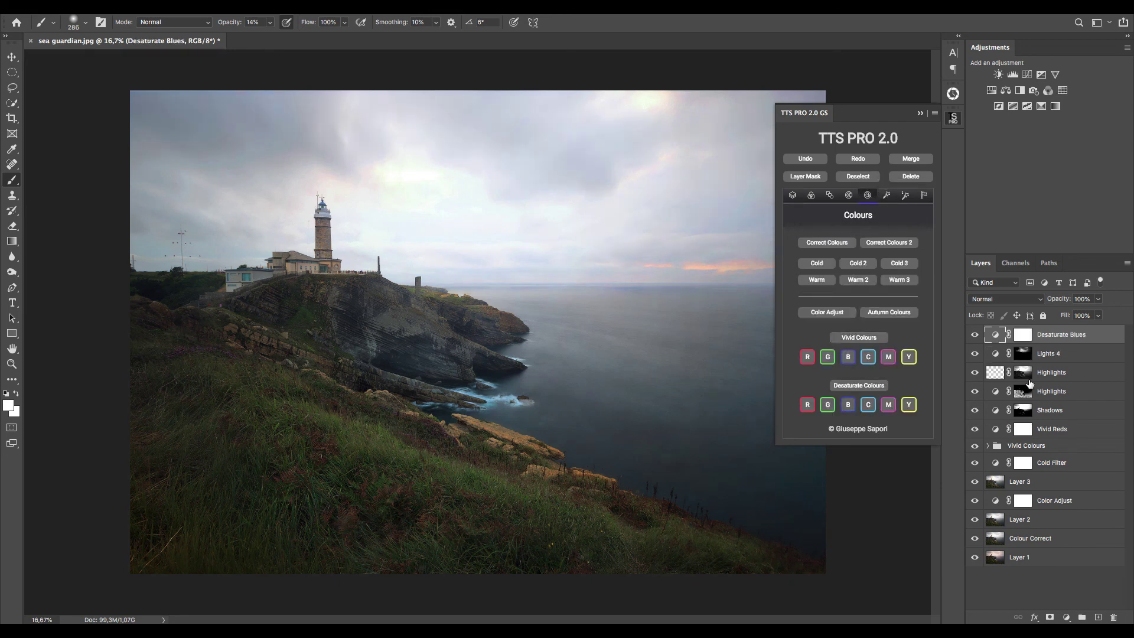
left_click(1098, 299)
left_click_drag(1100, 313, 1072, 315)
left_click(920, 113)
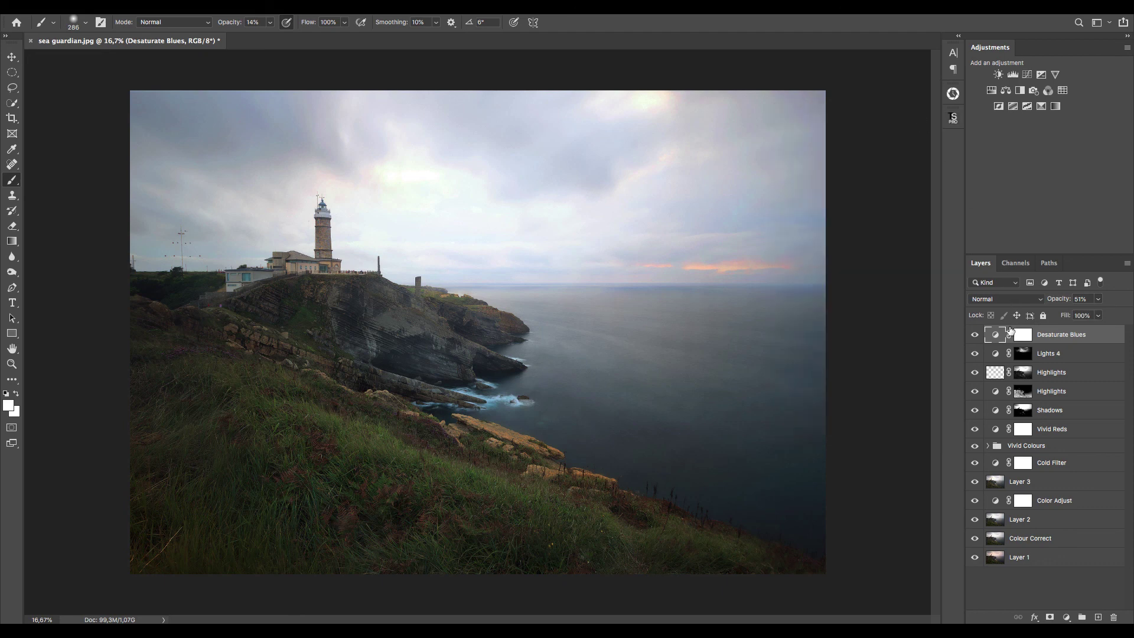
- Select Colour Correct through Desaturate Blues, merge them, and toggle the result to compare
left_click(1044, 539, "ctrl")
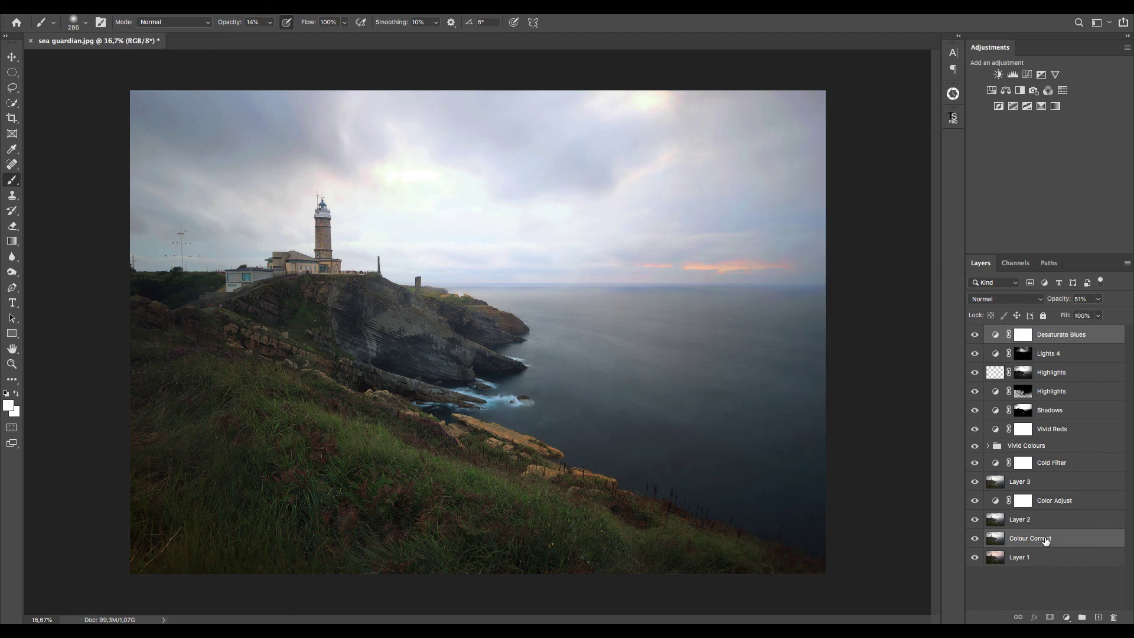
left_click(1059, 335, "ctrl")
left_click(1059, 335, "shift")
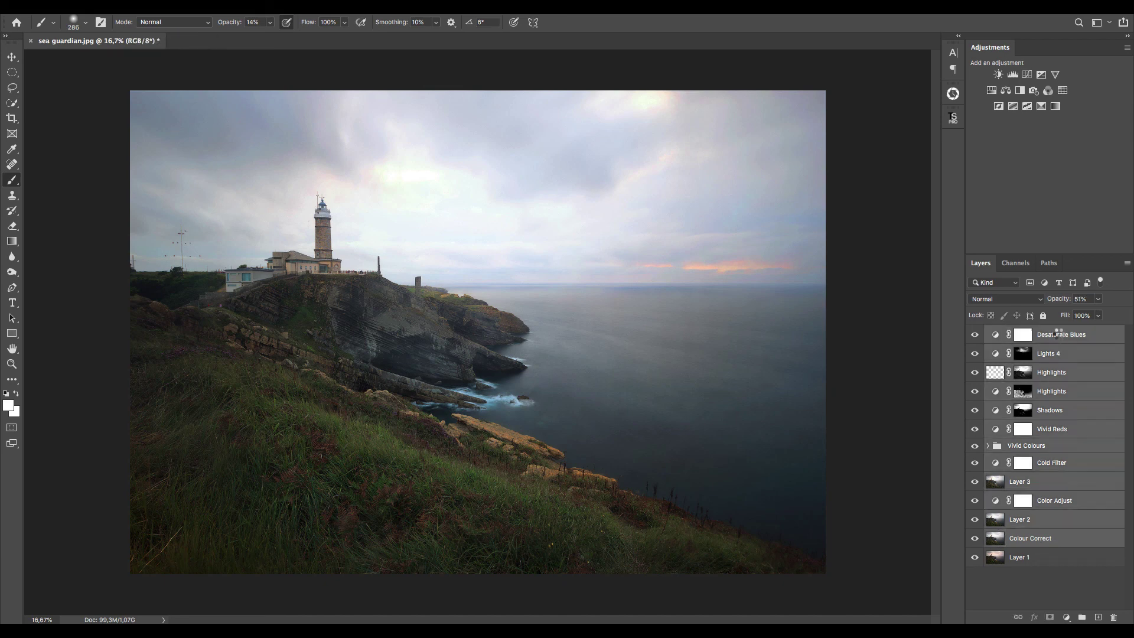
left_click(975, 335)
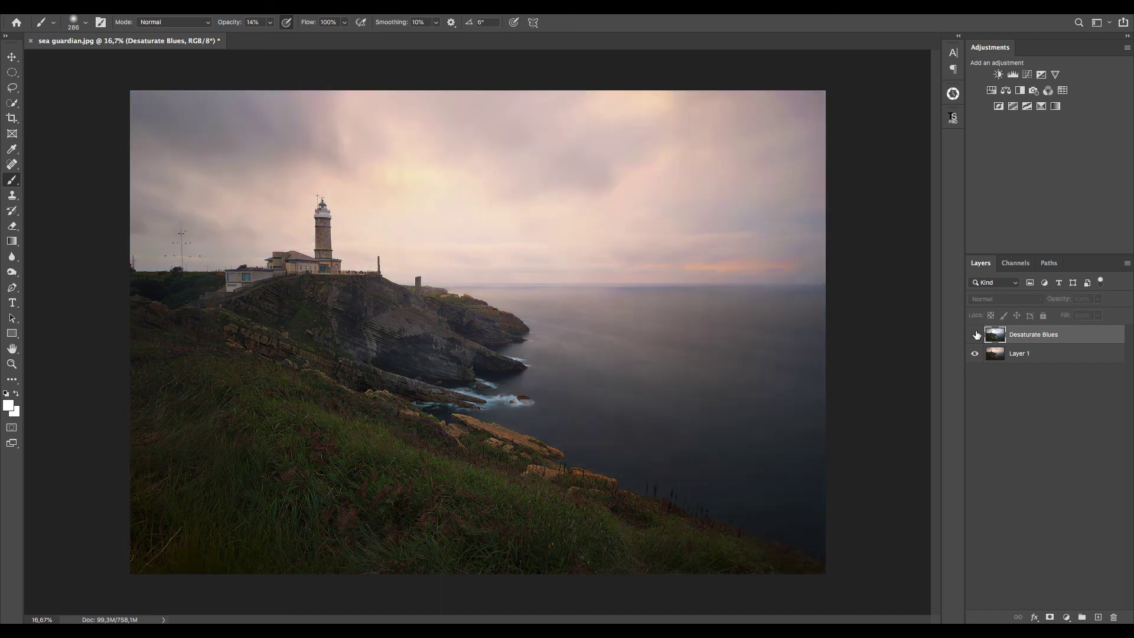
left_click(976, 335)
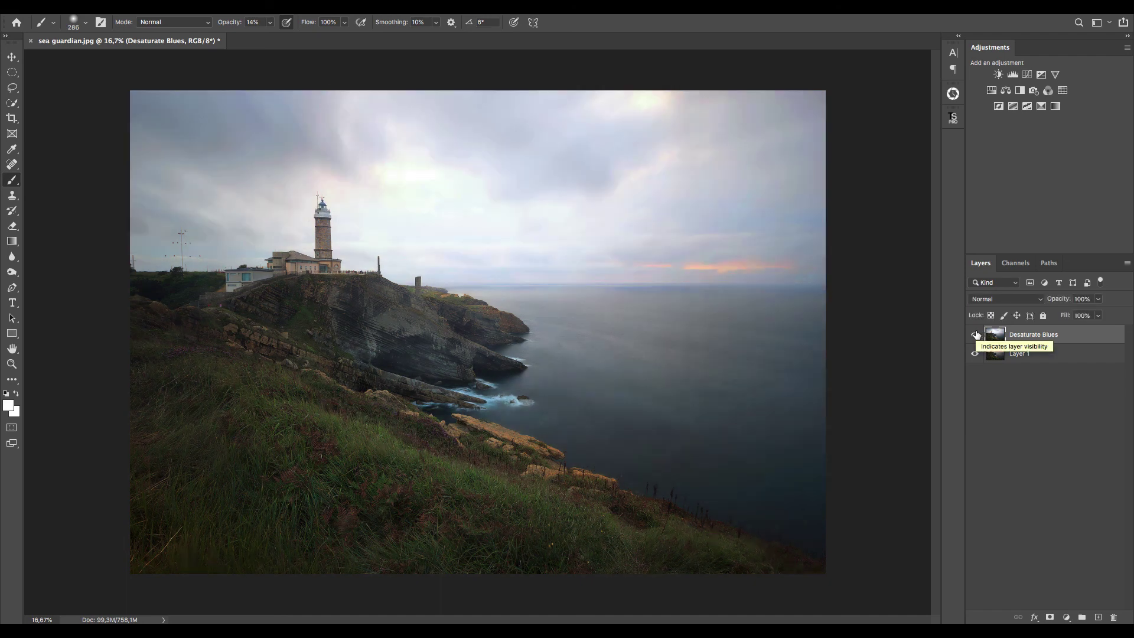